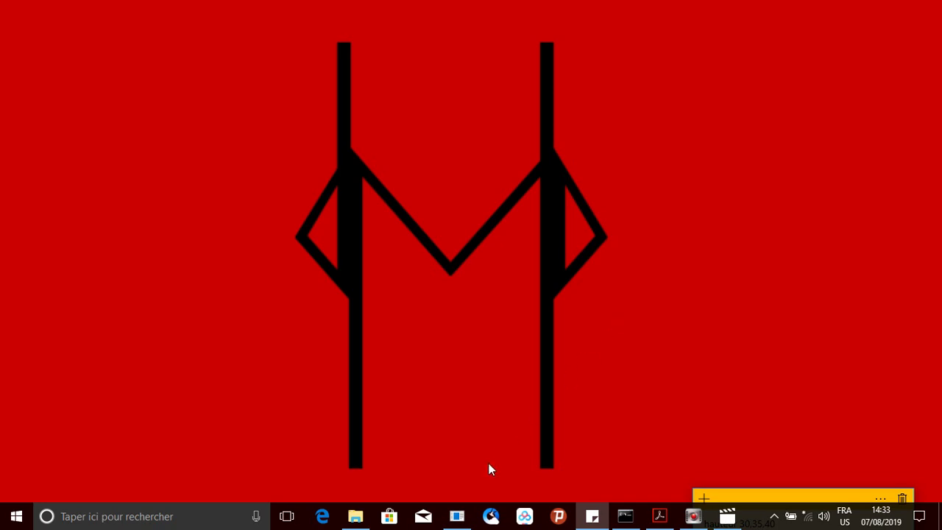
Restore the Abaqus/CAE window showing the csa55b25h35Epoxy3 assembly from fc-cs-ep-sp.cae
{"action": "left_click", "coordinate": [457, 516]}
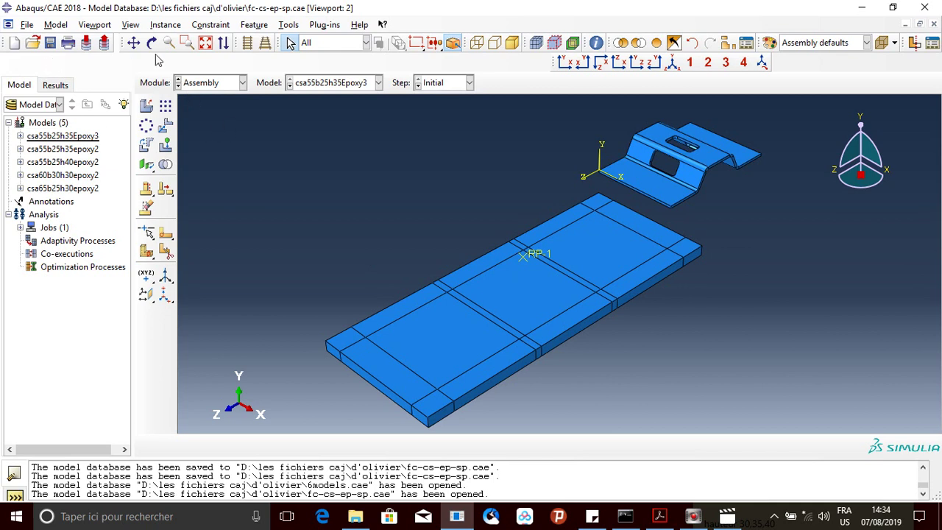
Start a model import and choose 6models.cae as the source database
{"action": "left_click", "coordinate": [29, 26]}
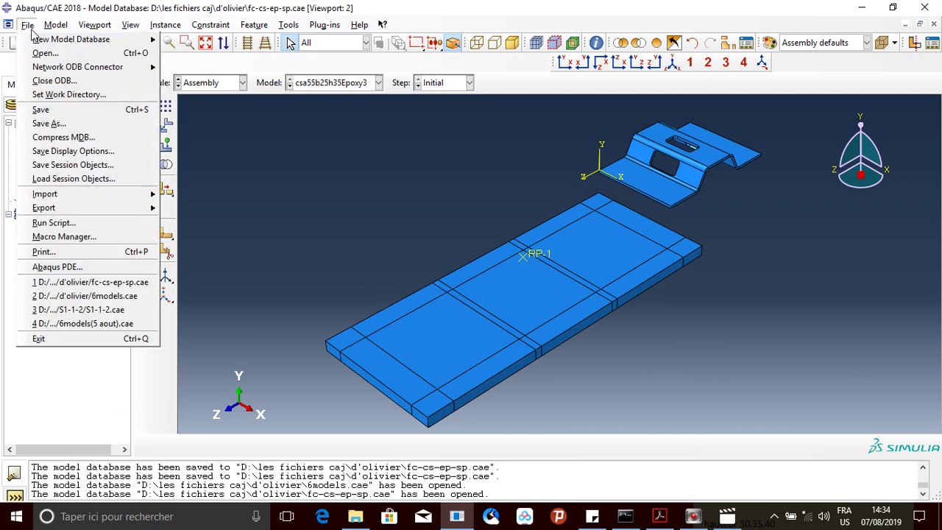
{"action": "mouse_move", "coordinate": [103, 195]}
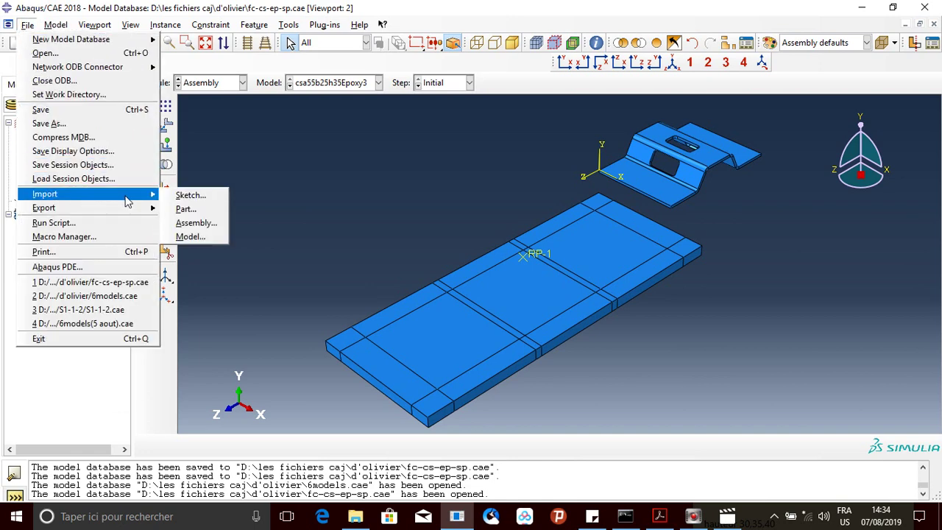
{"action": "left_click", "coordinate": [190, 237]}
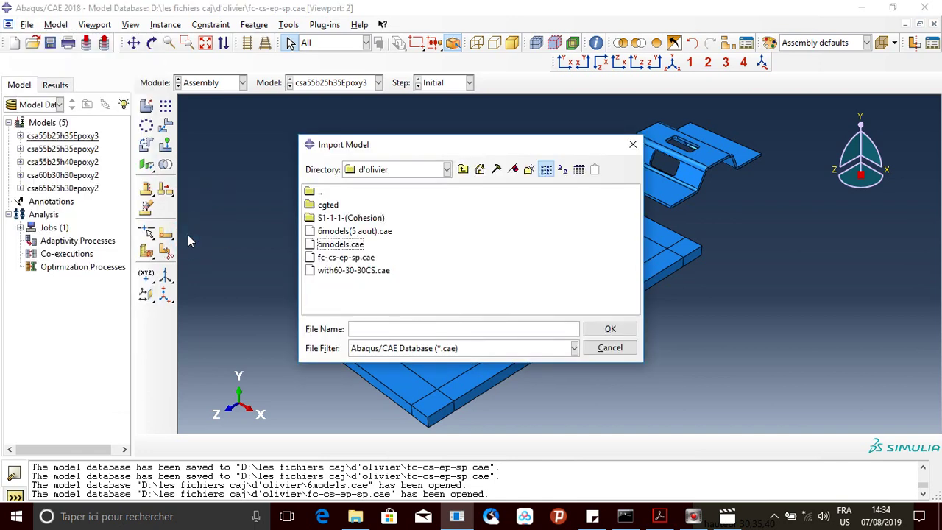
{"action": "left_click", "coordinate": [354, 246]}
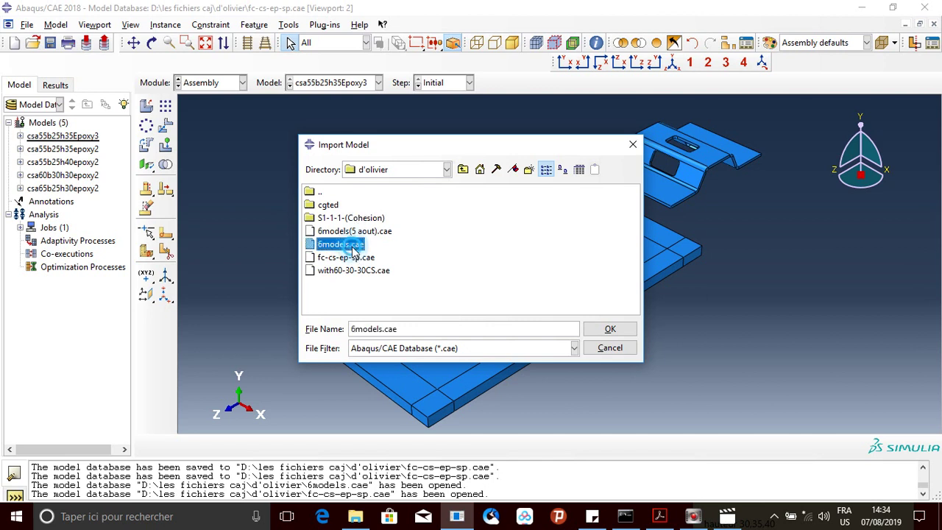
{"action": "left_click", "coordinate": [610, 329]}
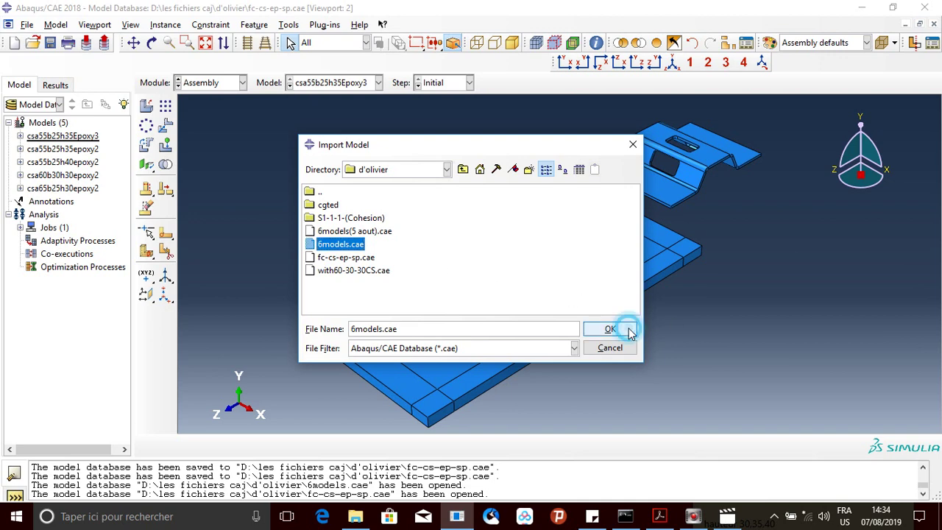
Import Model-cs552535epoxy2 under the new model name 'ref'
{"action": "left_click", "coordinate": [164, 204]}
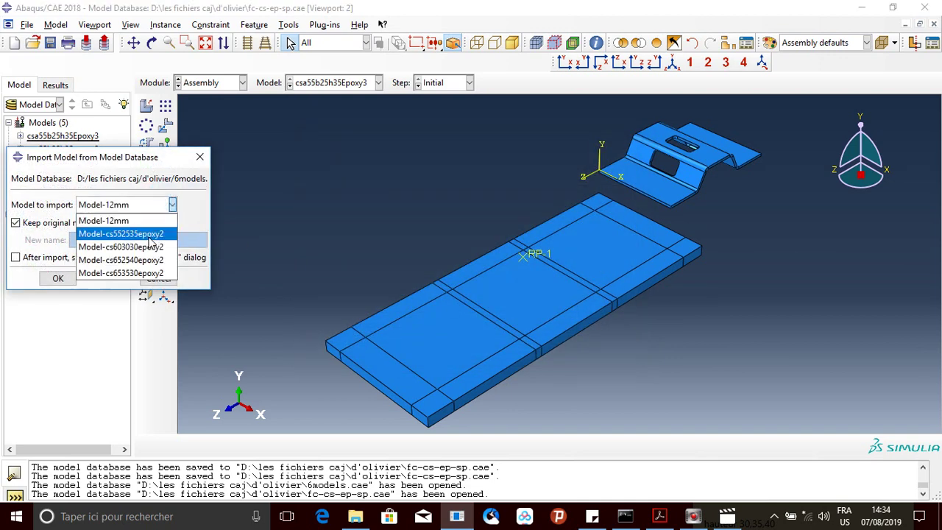
{"action": "left_click", "coordinate": [150, 234]}
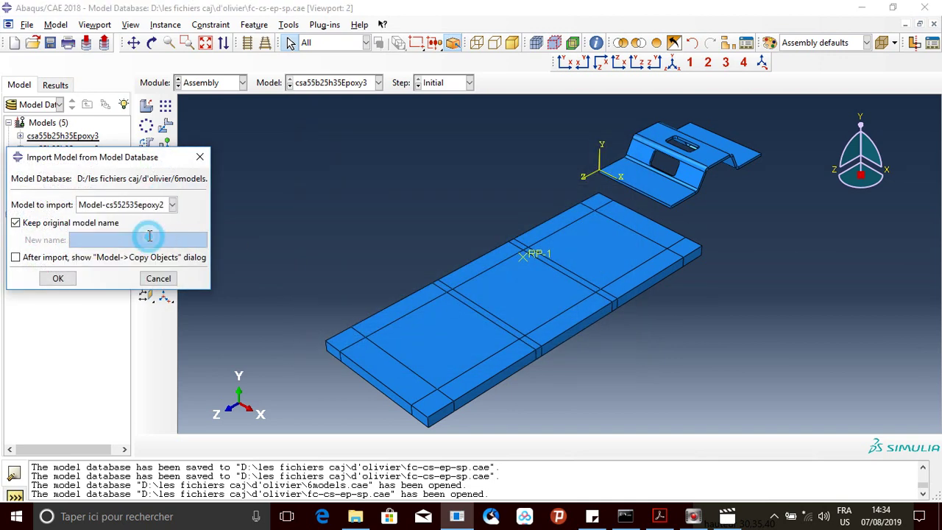
{"action": "left_click", "coordinate": [16, 223]}
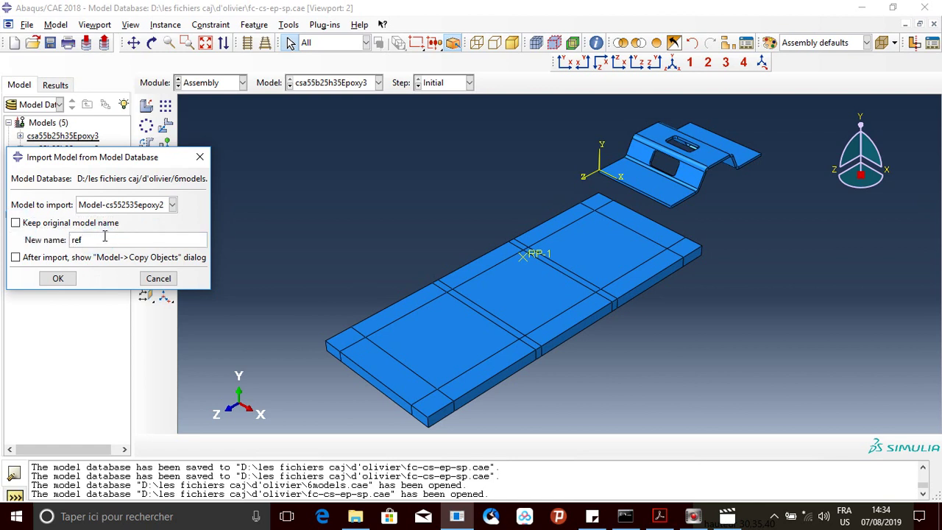
{"action": "left_click", "coordinate": [105, 239]}
{"action": "type", "text": "ref"}
{"action": "left_click", "coordinate": [62, 279]}
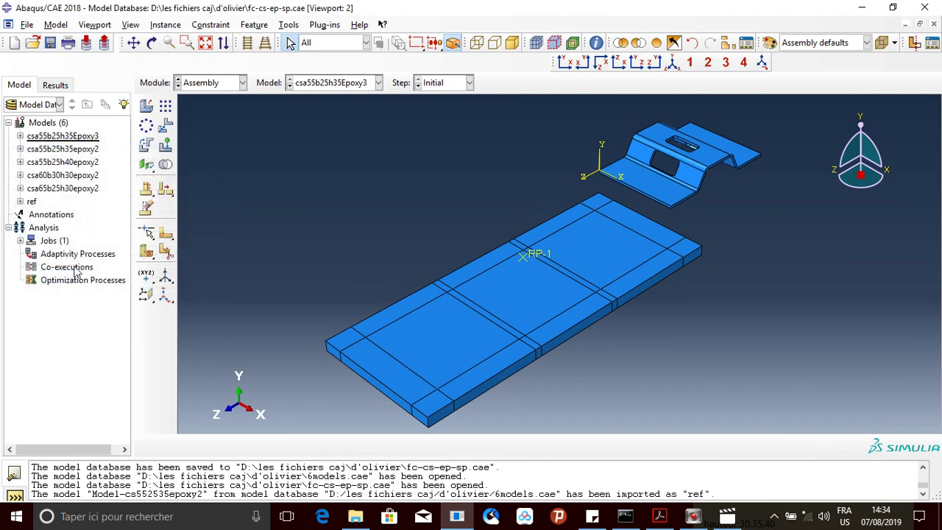
Create a new viewport with the ref model selected in the tree
{"action": "left_click", "coordinate": [35, 204]}
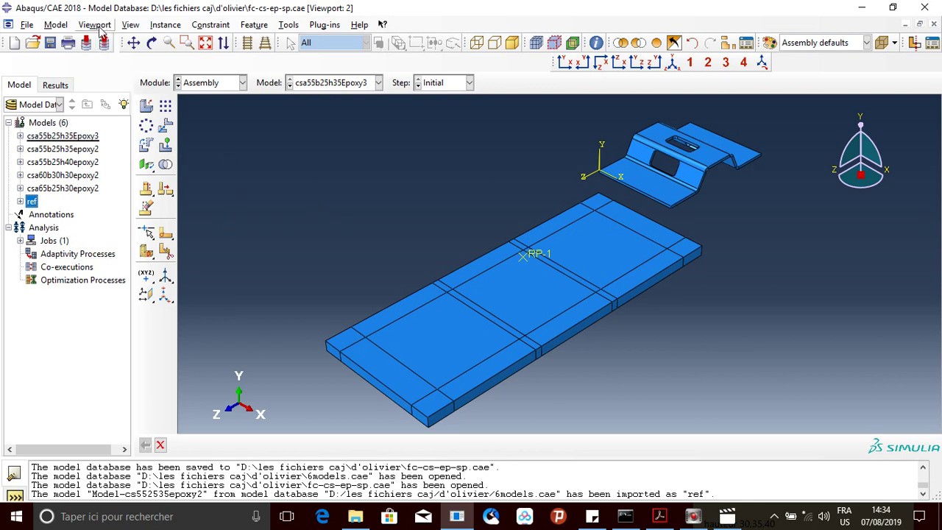
{"action": "left_click", "coordinate": [95, 26]}
{"action": "left_click", "coordinate": [121, 41]}
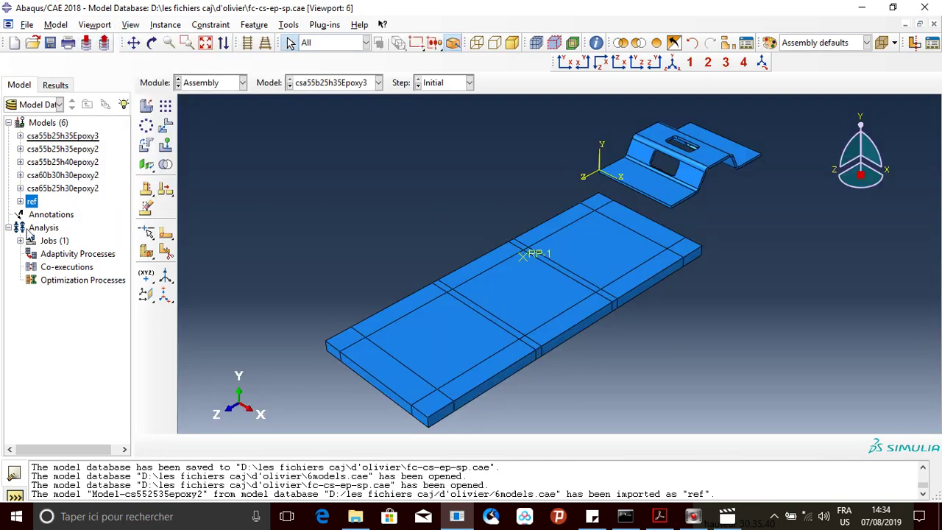
{"action": "left_click", "coordinate": [98, 26]}
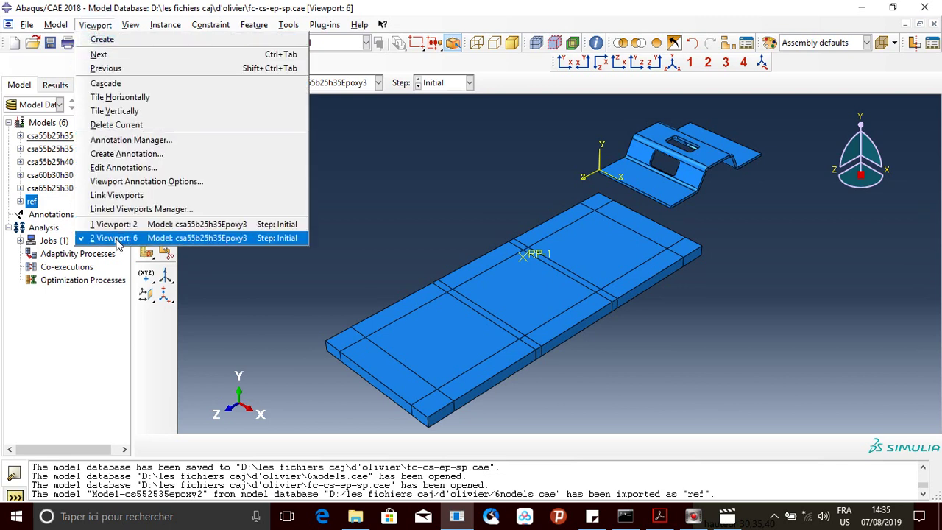
Make ref the current model displayed in the new viewport
{"action": "left_click", "coordinate": [33, 203]}
{"action": "double_click", "coordinate": [33, 204]}
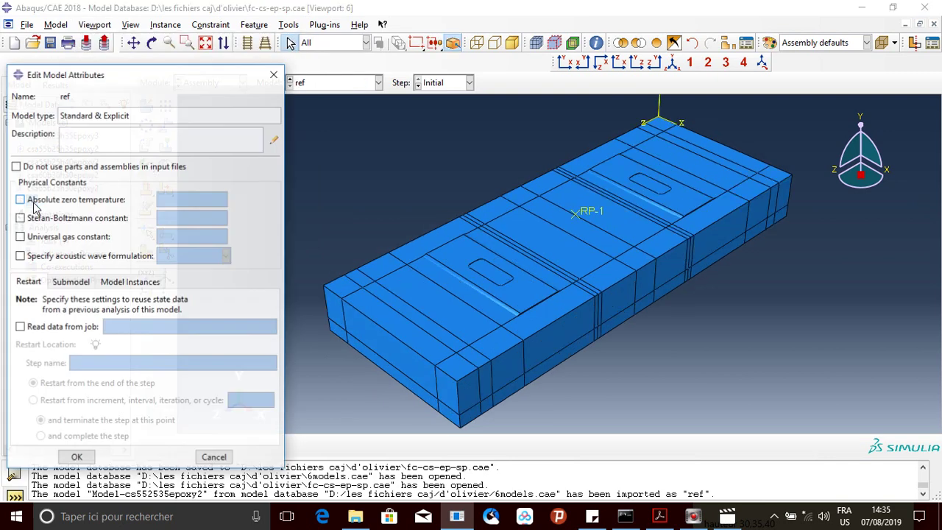
{"action": "left_click", "coordinate": [270, 73]}
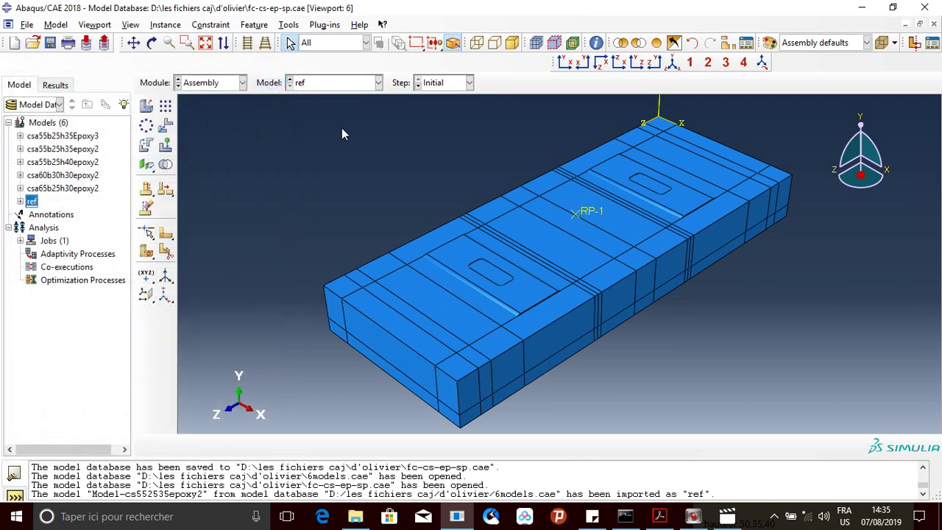
Hide instances UHPFRC-1, HL-1-lin-2-1 and HL-1 in Assembly Display Options and apply
{"action": "left_click", "coordinate": [130, 24]}
{"action": "left_click", "coordinate": [177, 281]}
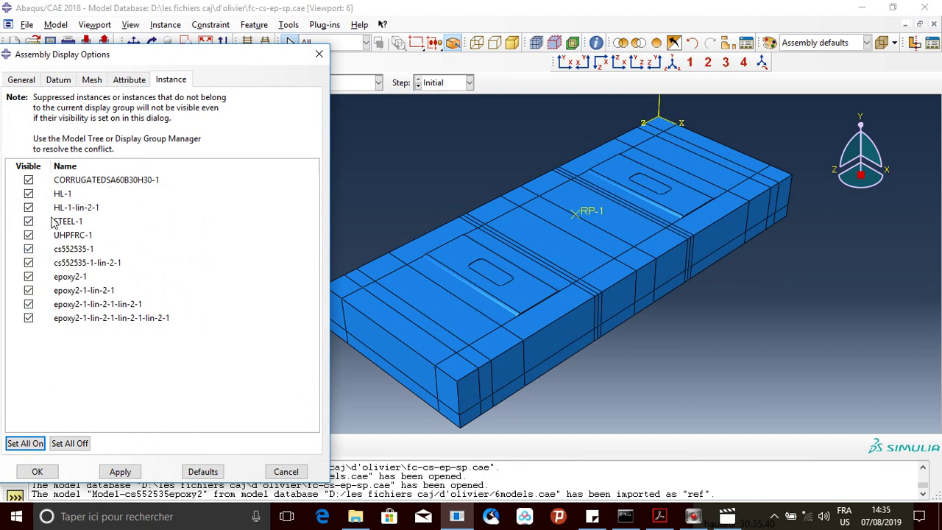
{"action": "left_click", "coordinate": [28, 234]}
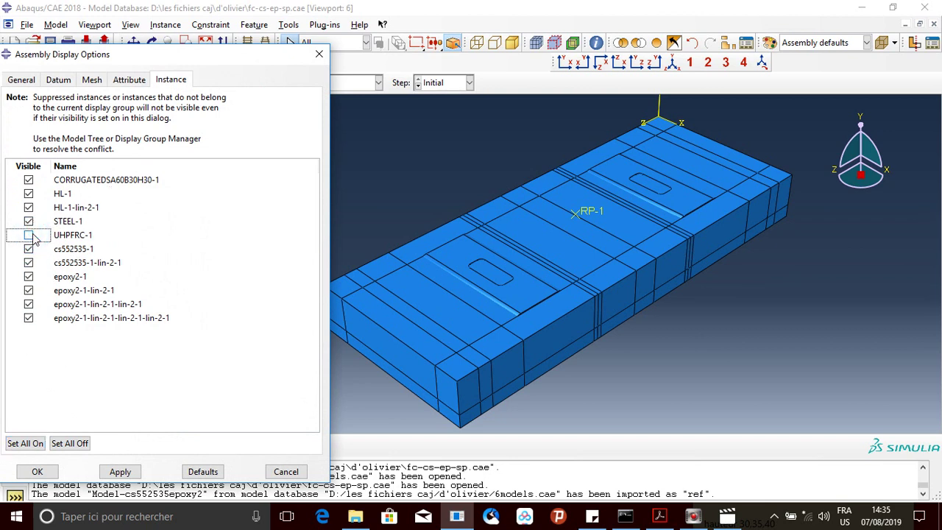
{"action": "left_click", "coordinate": [28, 208]}
{"action": "left_click", "coordinate": [28, 194]}
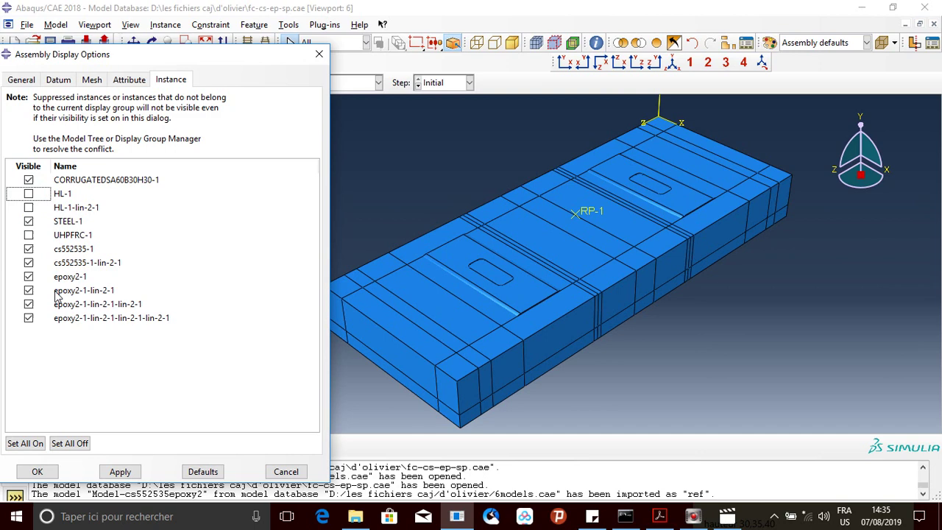
{"action": "left_click", "coordinate": [120, 472]}
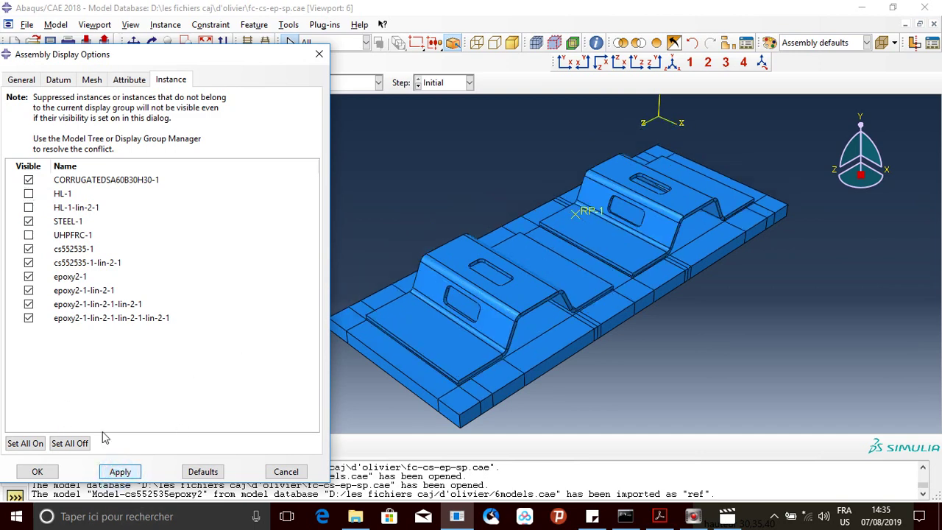
{"action": "left_click", "coordinate": [41, 472]}
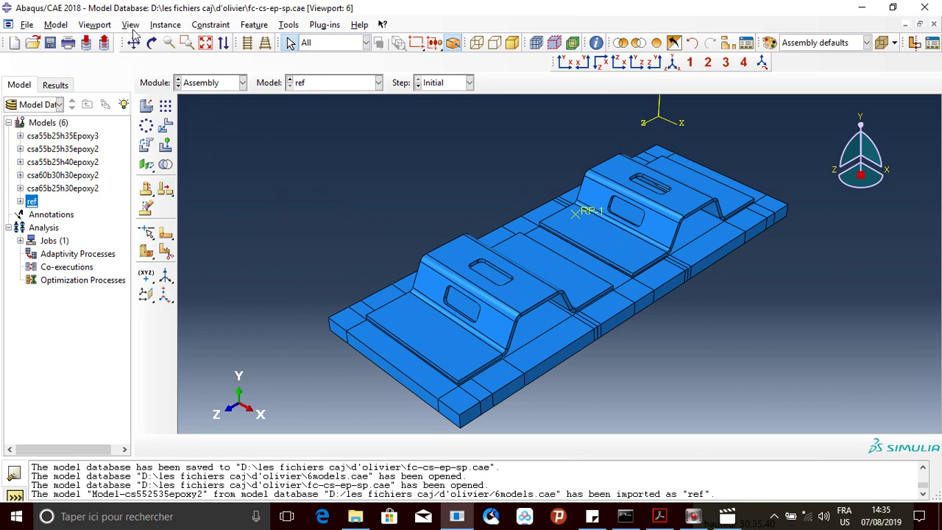
Make Viewport 2 current, then tile viewports horizontally and then vertically side by side
{"action": "left_click", "coordinate": [95, 25]}
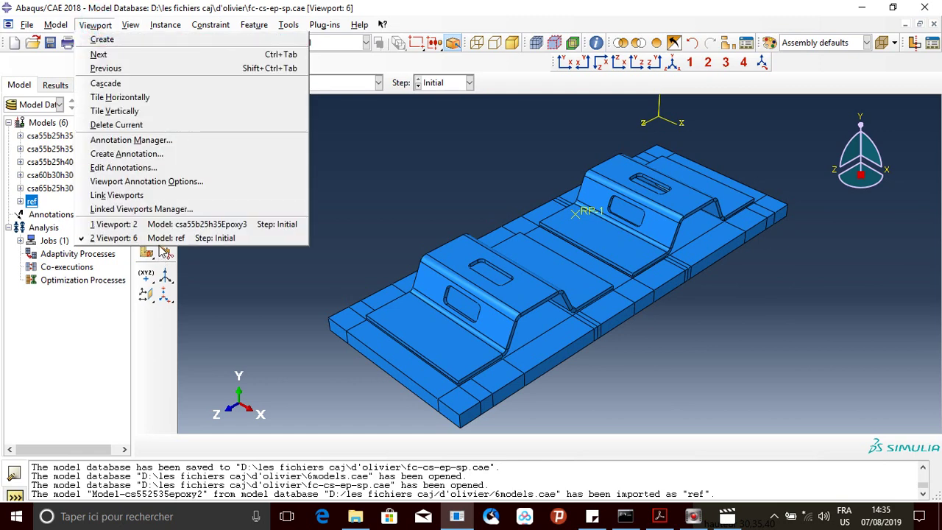
{"action": "left_click", "coordinate": [165, 224]}
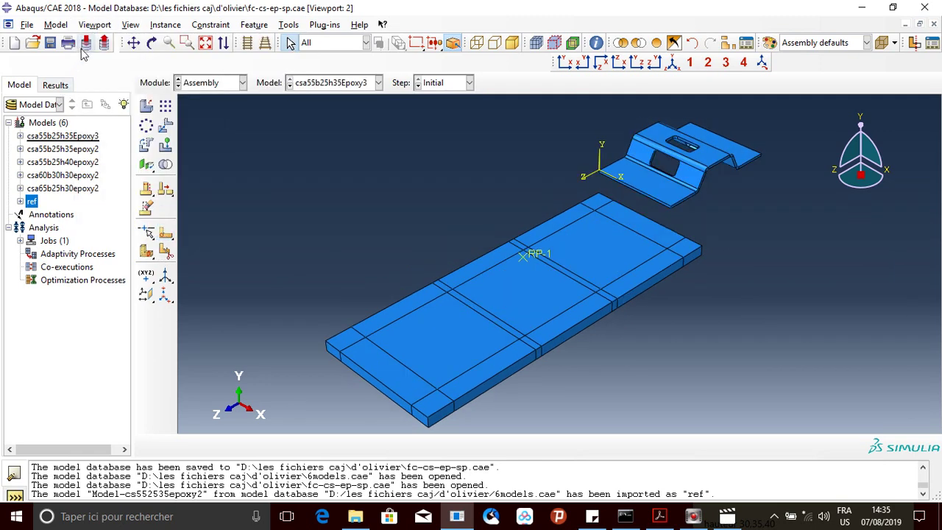
{"action": "left_click", "coordinate": [95, 24]}
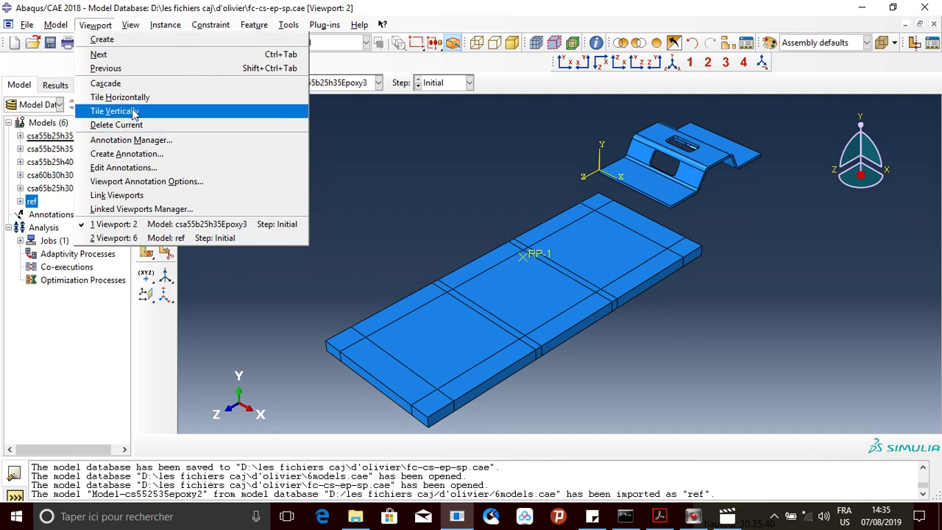
{"action": "left_click", "coordinate": [135, 111]}
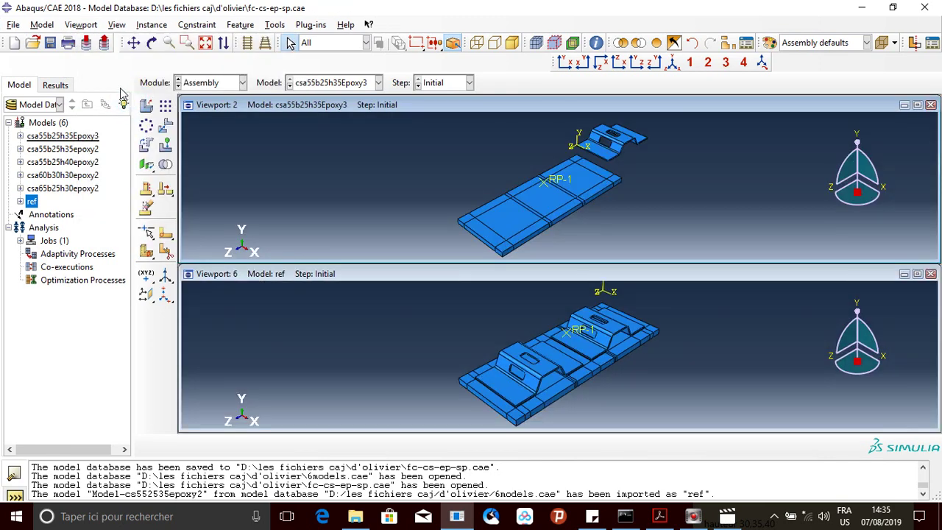
{"action": "left_click", "coordinate": [82, 25]}
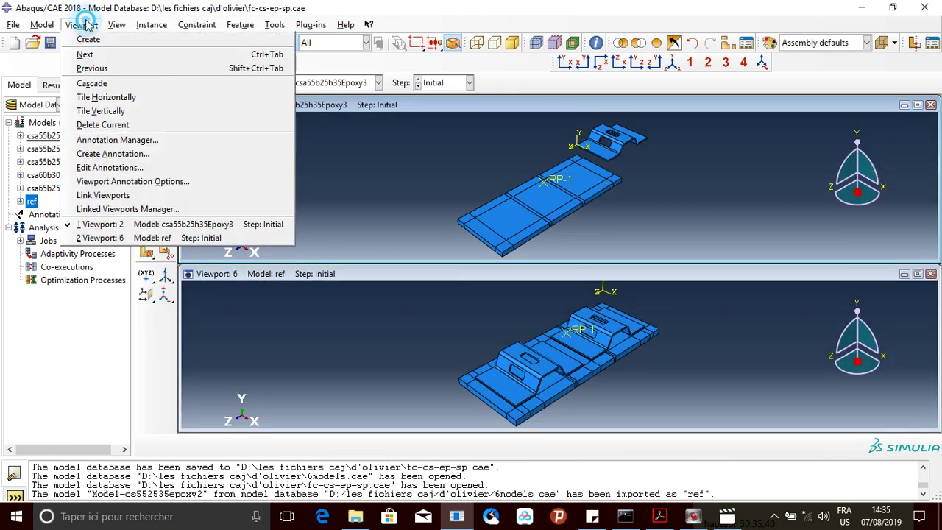
{"action": "left_click", "coordinate": [116, 112]}
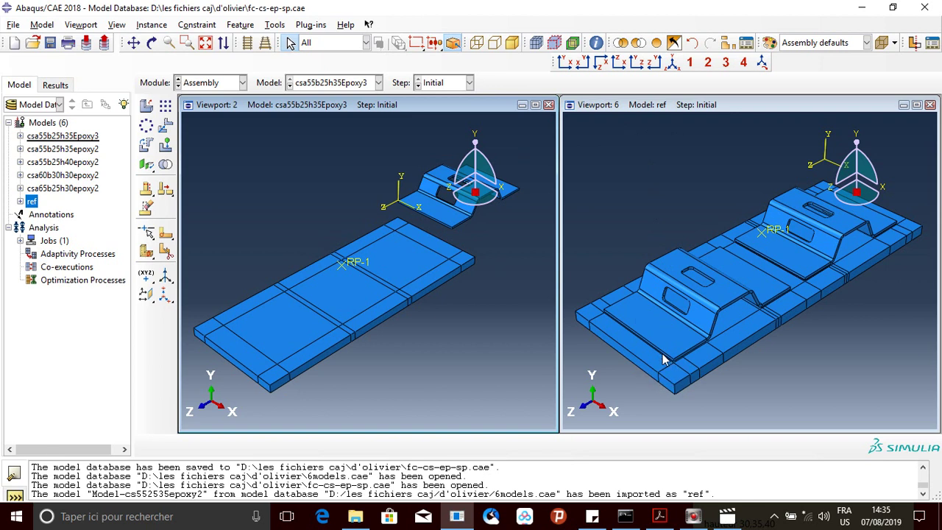
Make the ref model's Viewport 6 current and start a distance query
{"action": "left_click", "coordinate": [596, 42]}
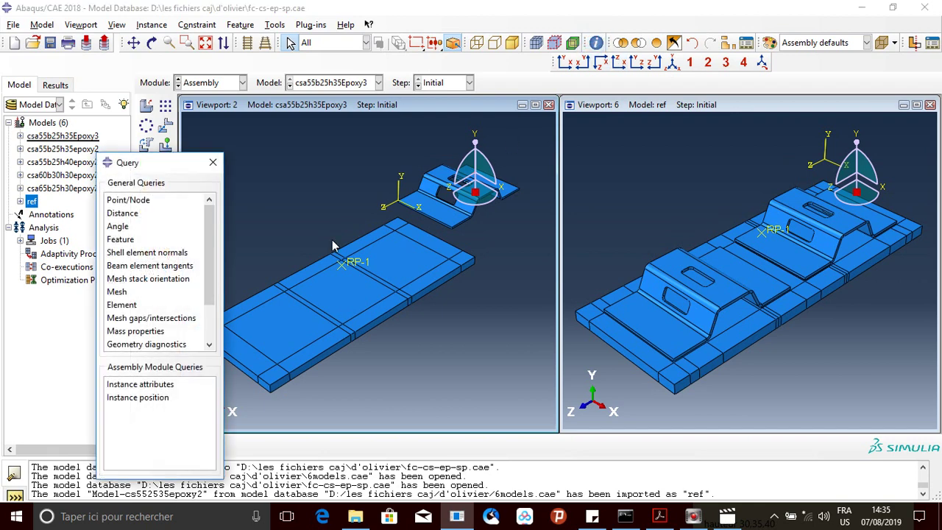
{"action": "left_click", "coordinate": [114, 214]}
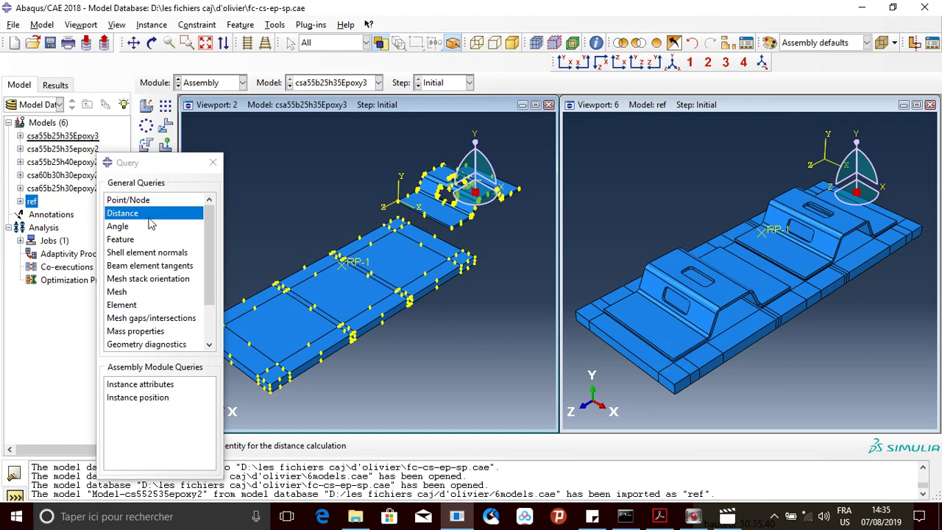
{"action": "left_click", "coordinate": [212, 162]}
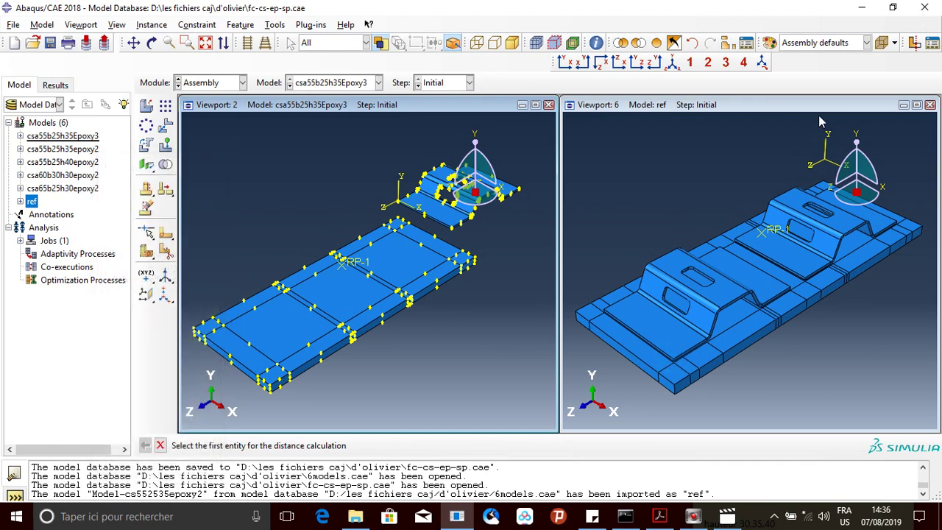
{"action": "left_click", "coordinate": [779, 111]}
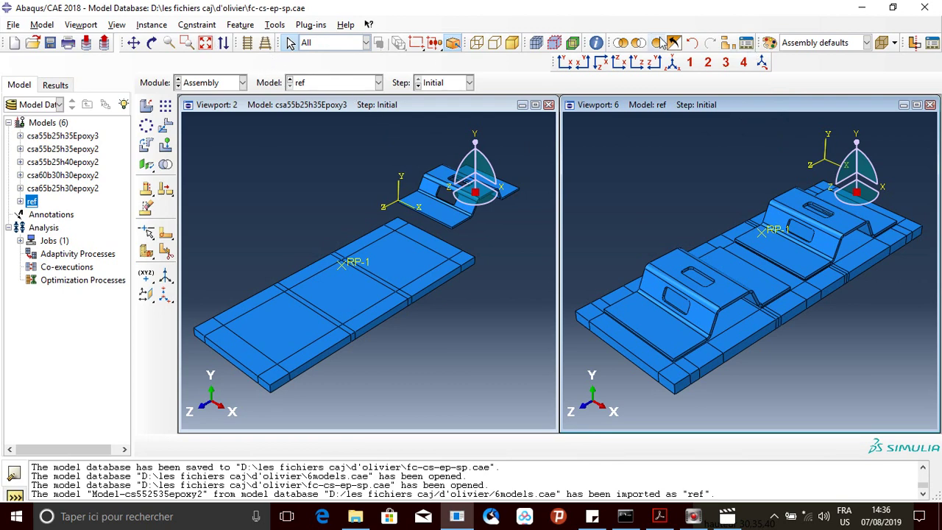
{"action": "left_click", "coordinate": [596, 43]}
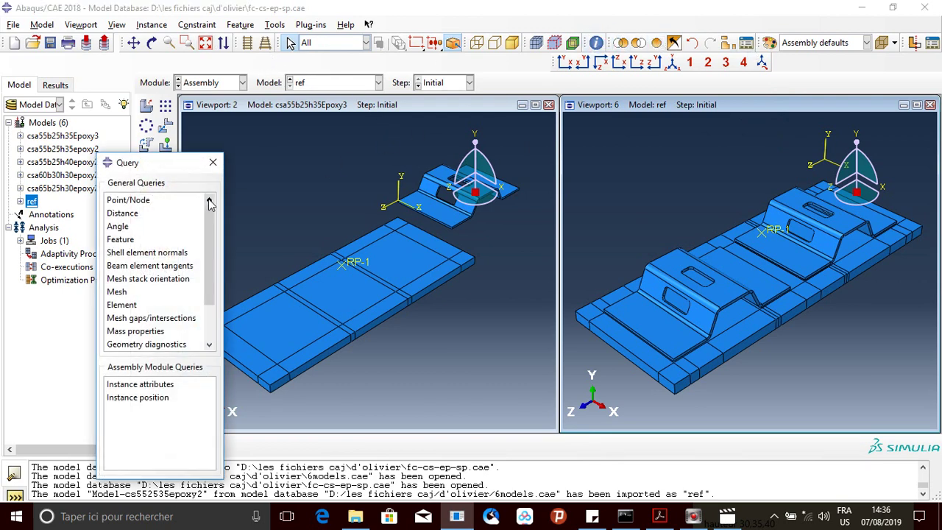
{"action": "left_click", "coordinate": [123, 213]}
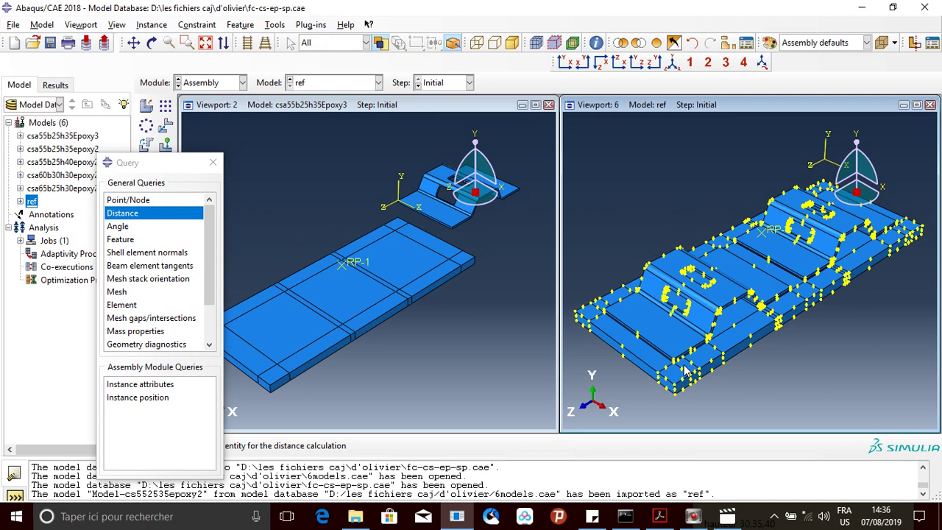
Measure the 25.E-03 distance between two plate vertices on the ref model
{"action": "scroll", "coordinate": [685, 368], "scroll_direction": "up", "scroll_amount": 5}
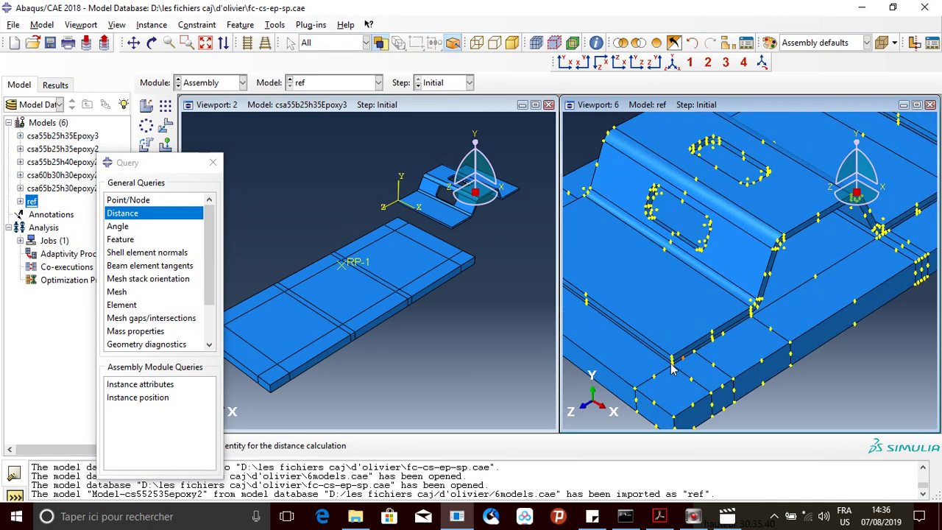
{"action": "left_click", "coordinate": [673, 365]}
{"action": "scroll", "coordinate": [673, 372], "scroll_direction": "up", "scroll_amount": 3}
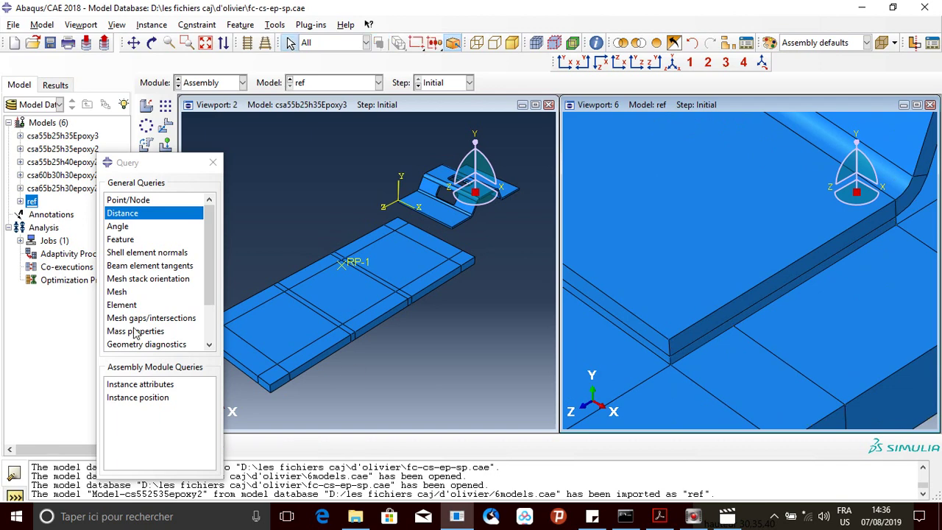
{"action": "left_click", "coordinate": [167, 213]}
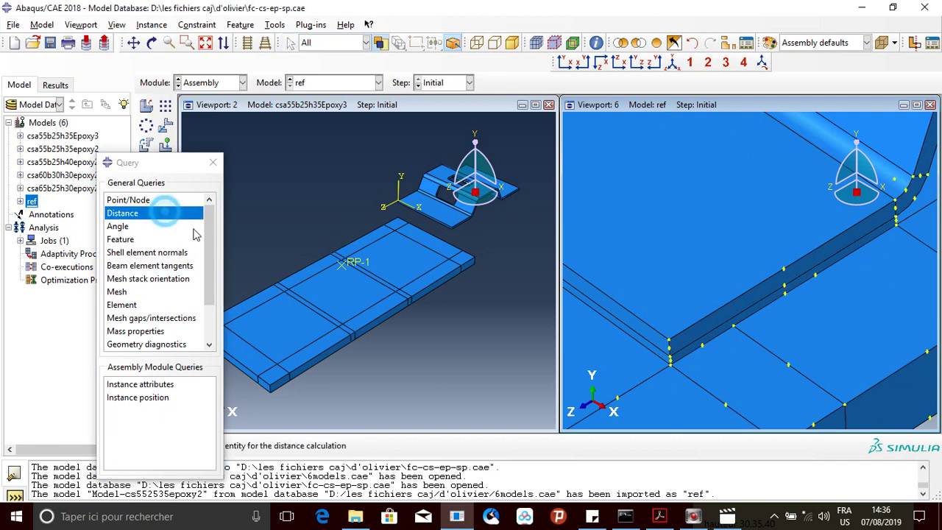
{"action": "left_click", "coordinate": [670, 364]}
{"action": "scroll", "coordinate": [663, 357], "scroll_direction": "down", "scroll_amount": 5}
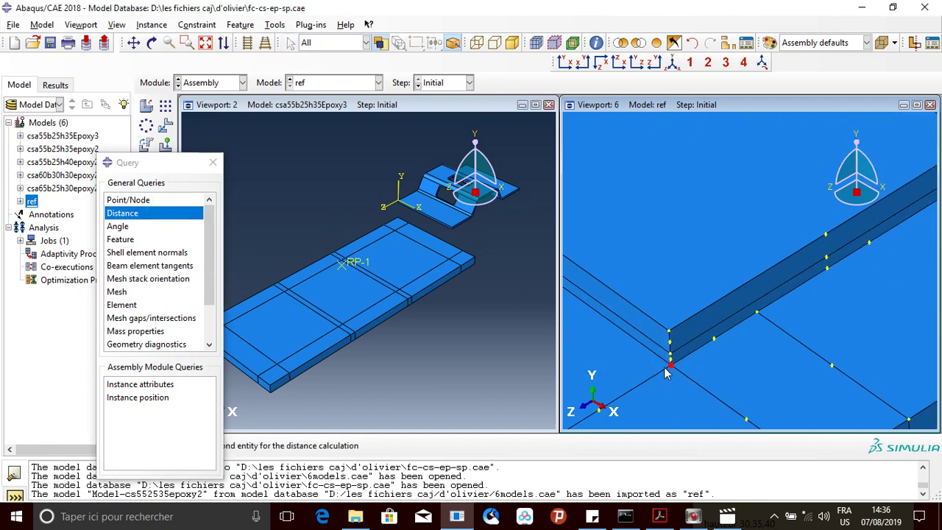
{"action": "scroll", "coordinate": [659, 355], "scroll_direction": "down", "scroll_amount": 3}
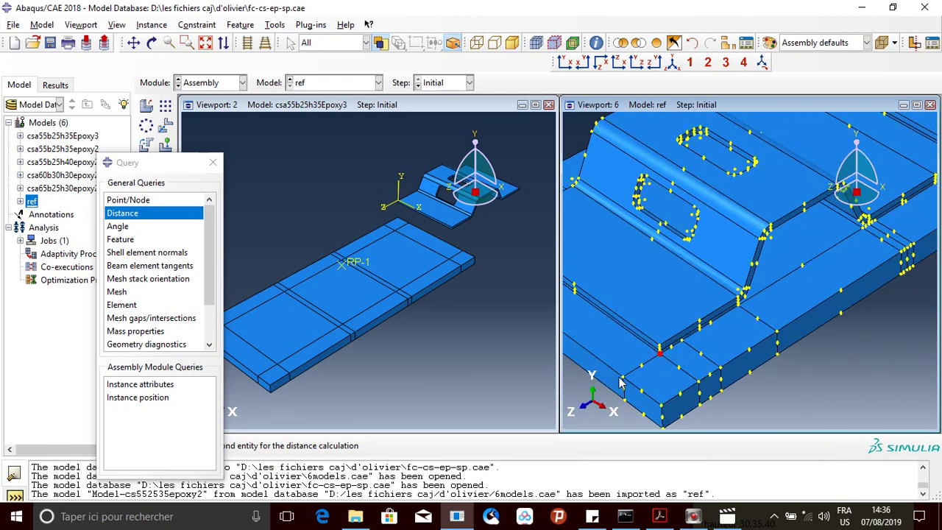
{"action": "left_click", "coordinate": [622, 378]}
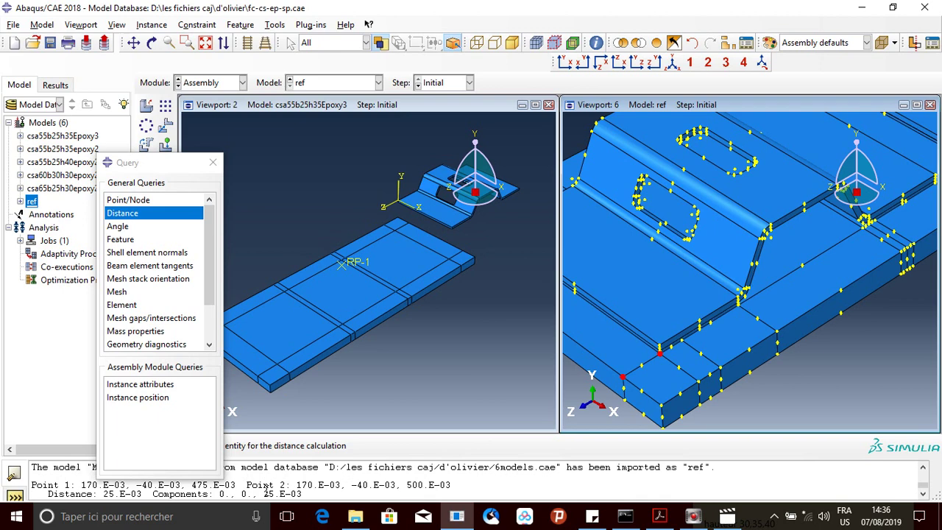
Select the printed distance result and maximize Viewport 2 with the original assembly
{"action": "left_click_drag", "start_coordinate": [279, 485], "coordinate": [263, 494]}
{"action": "left_click", "coordinate": [401, 105]}
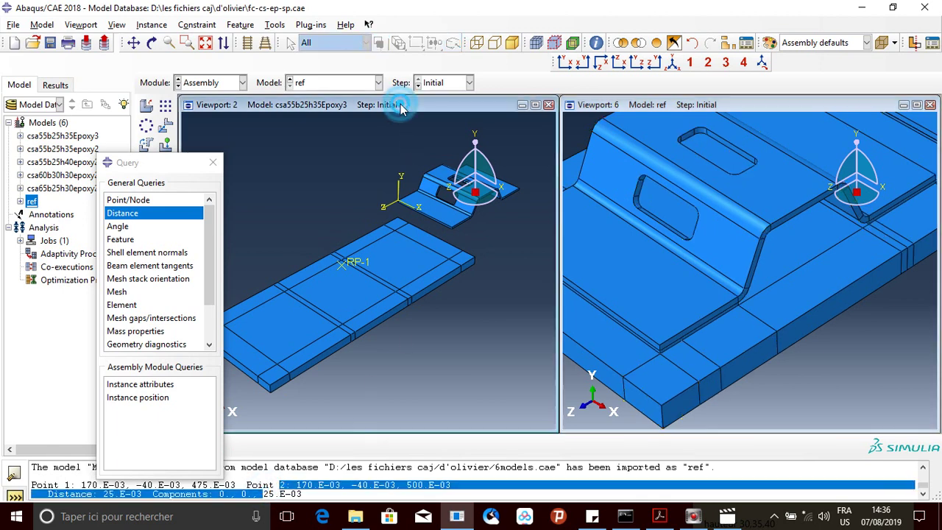
{"action": "double_click", "coordinate": [401, 105]}
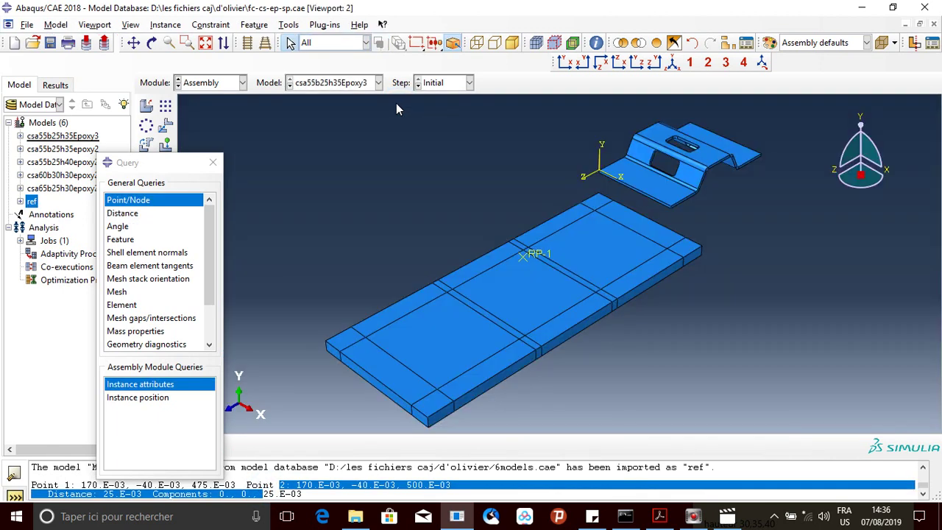
Tile the viewports vertically and select the small bent clip for instance translation
{"action": "left_click", "coordinate": [107, 27]}
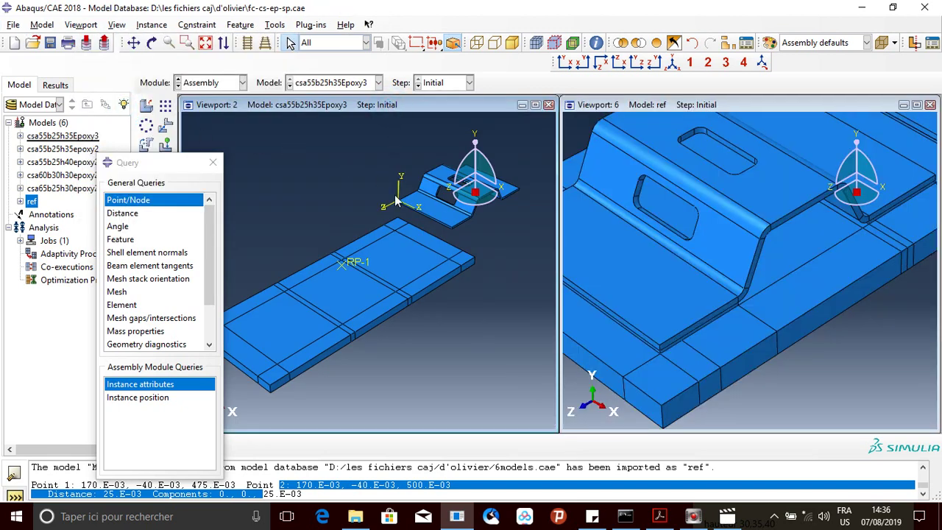
{"action": "left_click", "coordinate": [212, 164]}
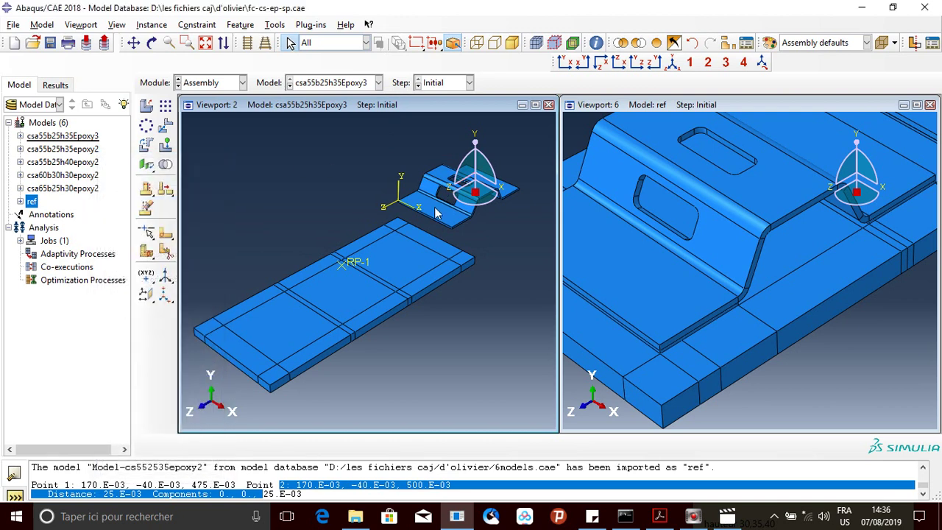
{"action": "left_click", "coordinate": [165, 125]}
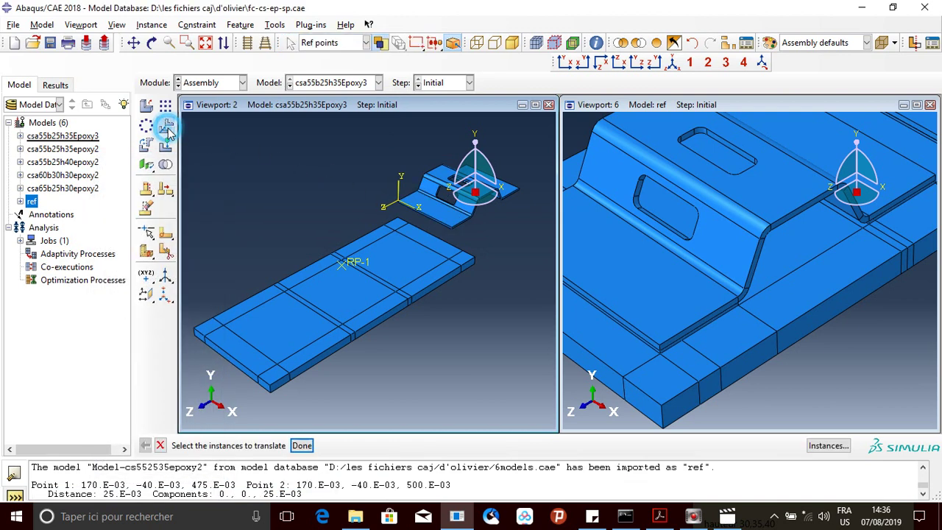
{"action": "left_click", "coordinate": [451, 218]}
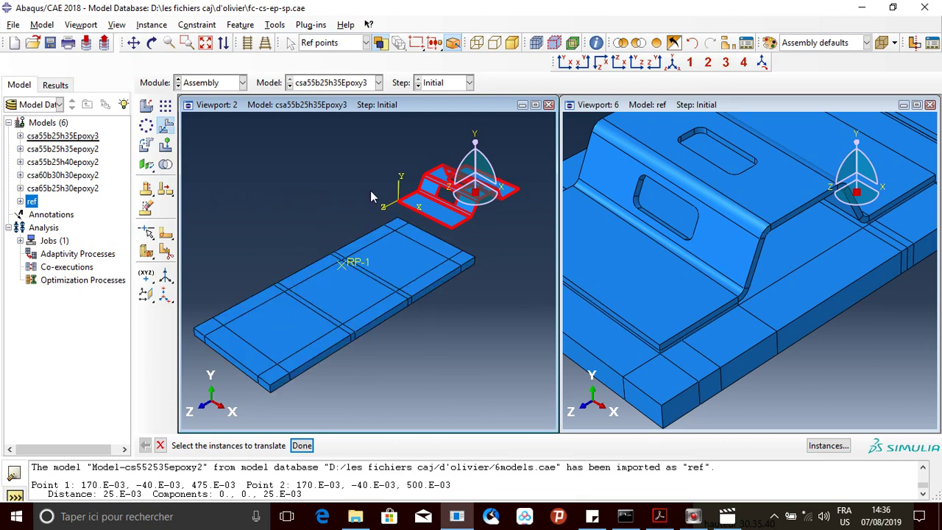
{"action": "left_click", "coordinate": [81, 25]}
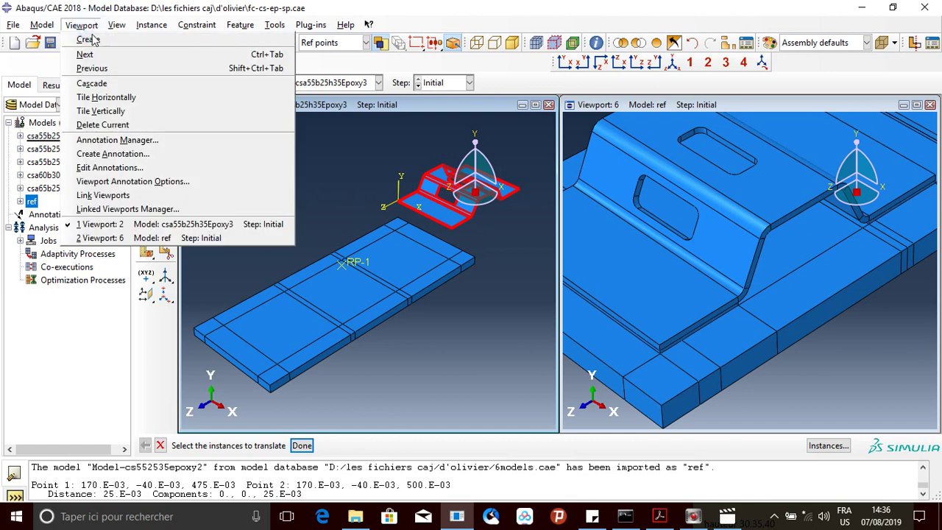